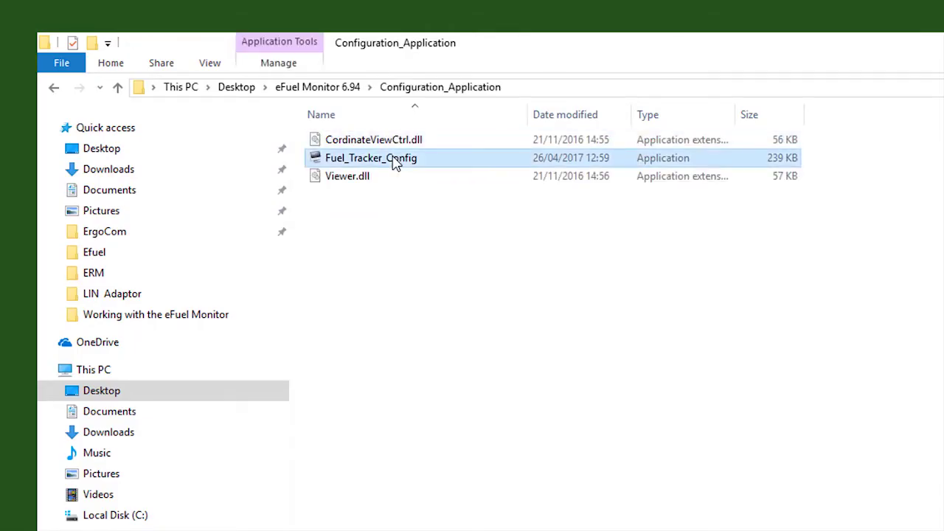
Launch Fuel Tracker Config and connect to the unit on COM3 as a GENERIC type
double_click(395, 159)
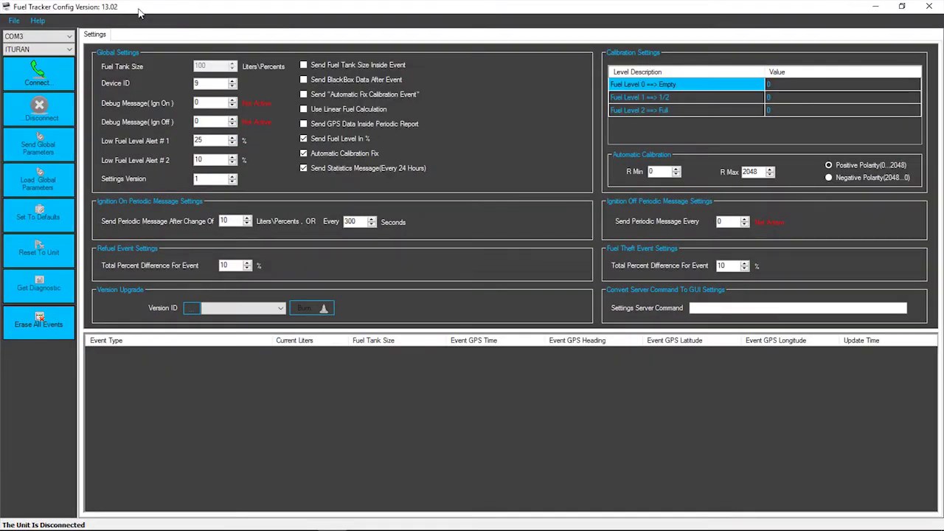
left_click(70, 37)
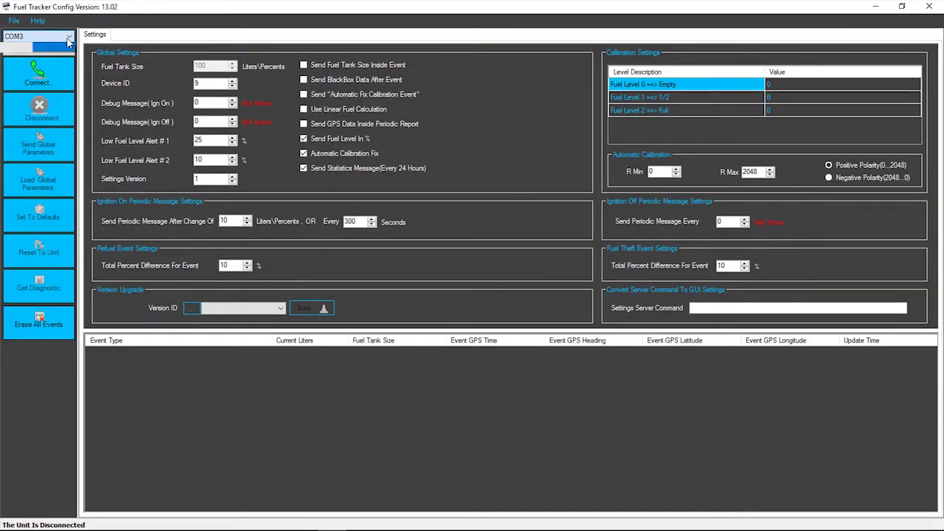
left_click(64, 49)
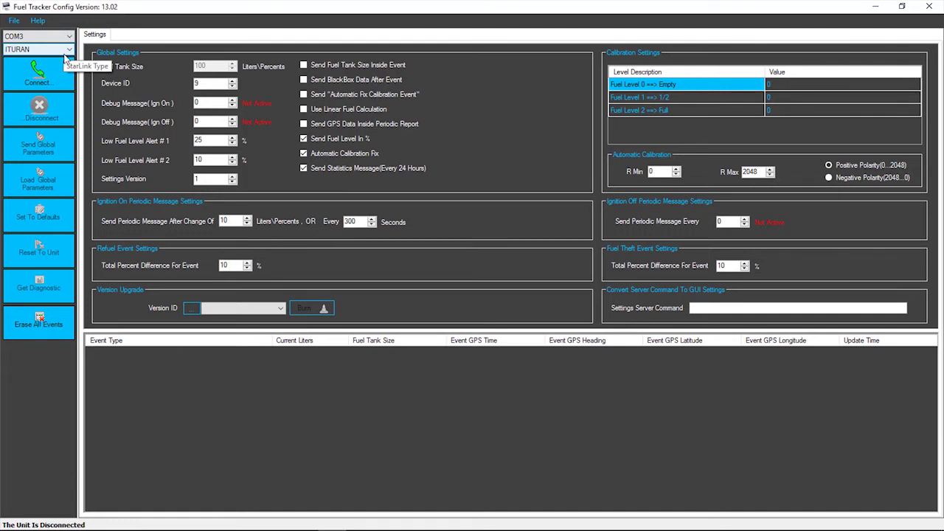
left_click(69, 50)
left_click(58, 68)
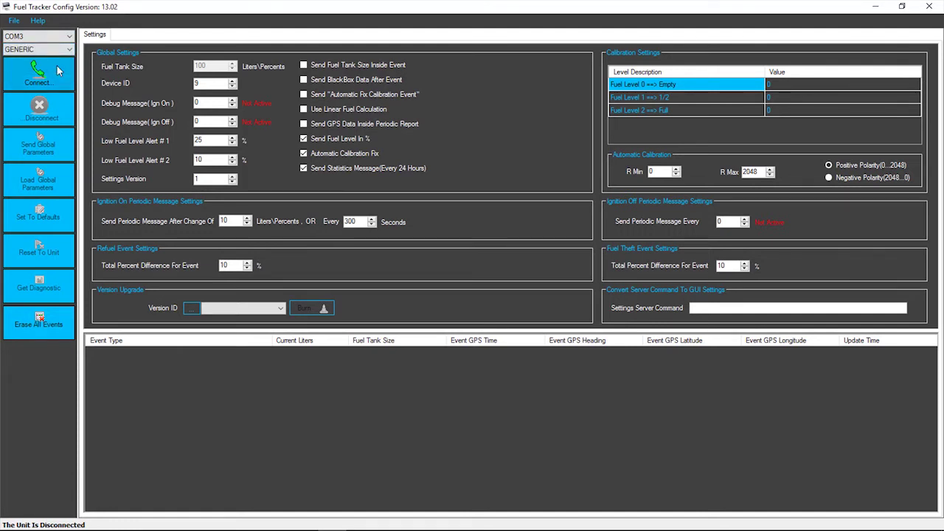
left_click(42, 76)
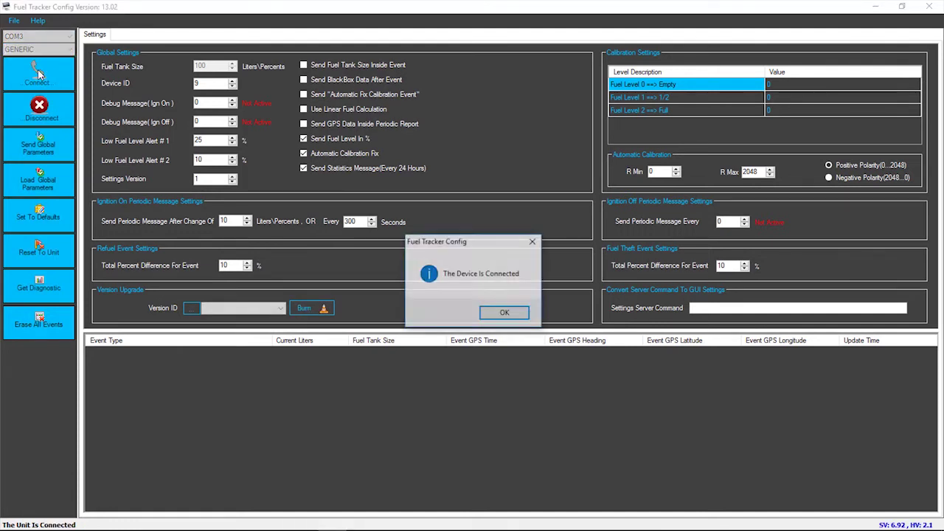
left_click(499, 312)
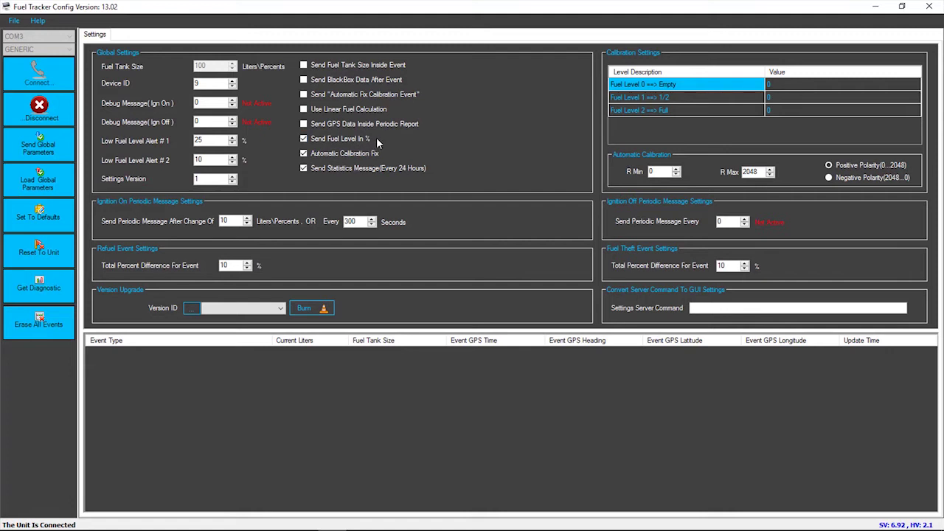
Set periodic reporting to After Change Of 5 and Every 1800 seconds, with percent fuel level off
left_click(304, 141)
left_click(304, 140)
left_click_drag(360, 221, 345, 221)
type("1")
type("800")
left_click_drag(242, 221, 216, 224)
type("5")
left_click(303, 138)
Change the fuel tank size from 100 to 20 and the after-change amount from 5 to 2
double_click(214, 66)
type("20")
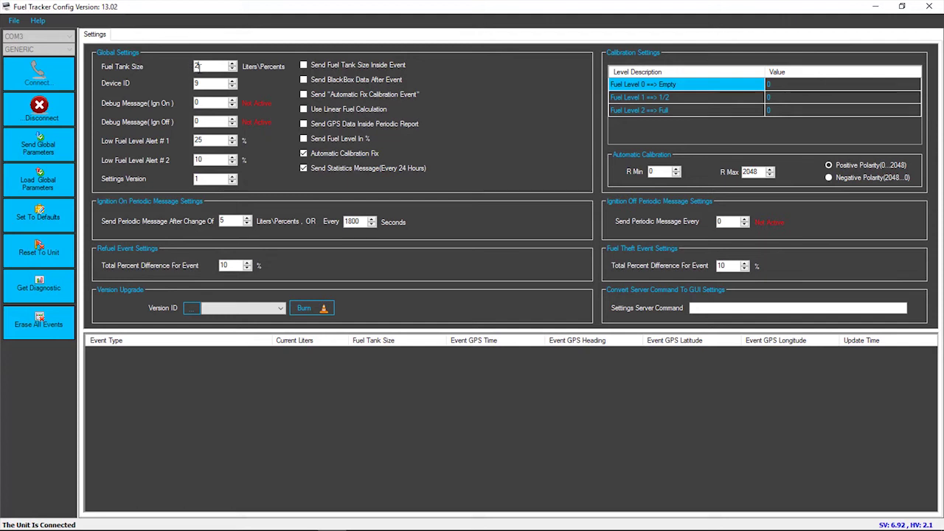
double_click(221, 222)
type("2")
left_click(745, 220)
left_click(744, 226)
left_click(247, 268)
Send the global parameters to the unit, then load them back
left_click(36, 147)
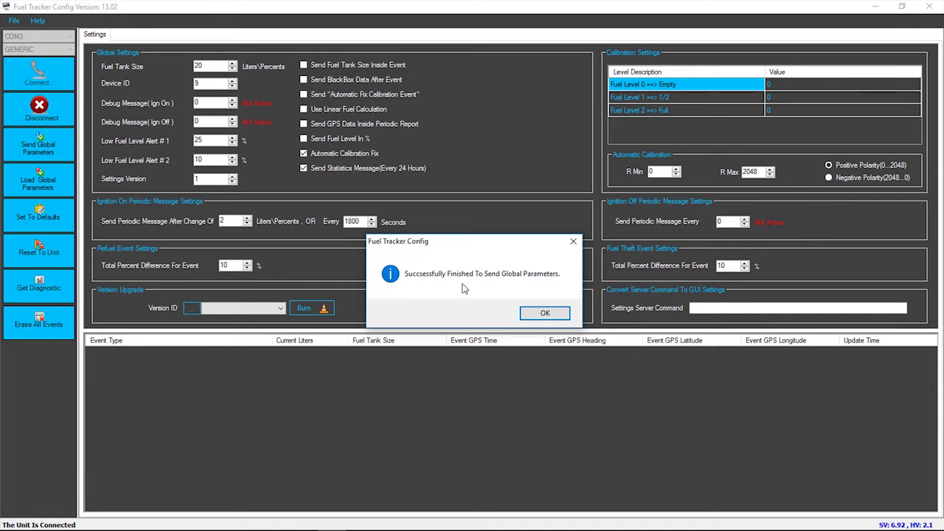
left_click(543, 311)
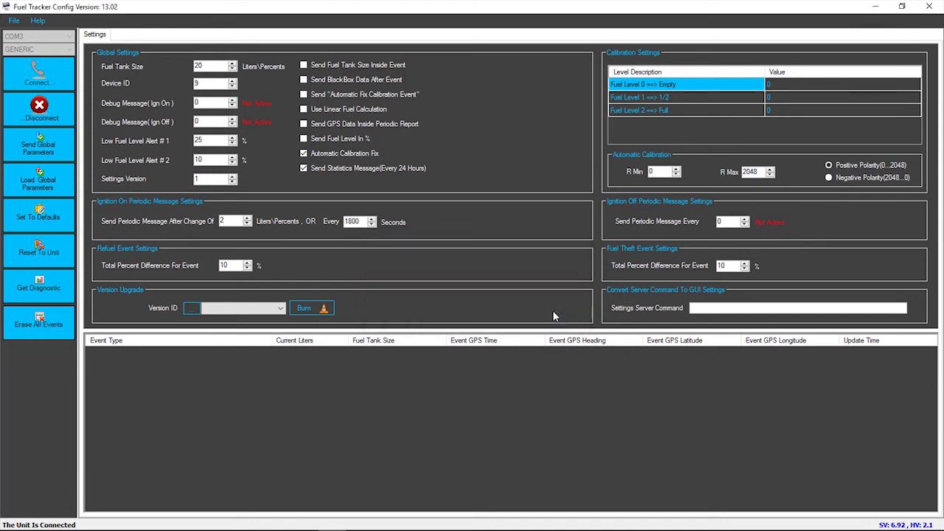
left_click(39, 181)
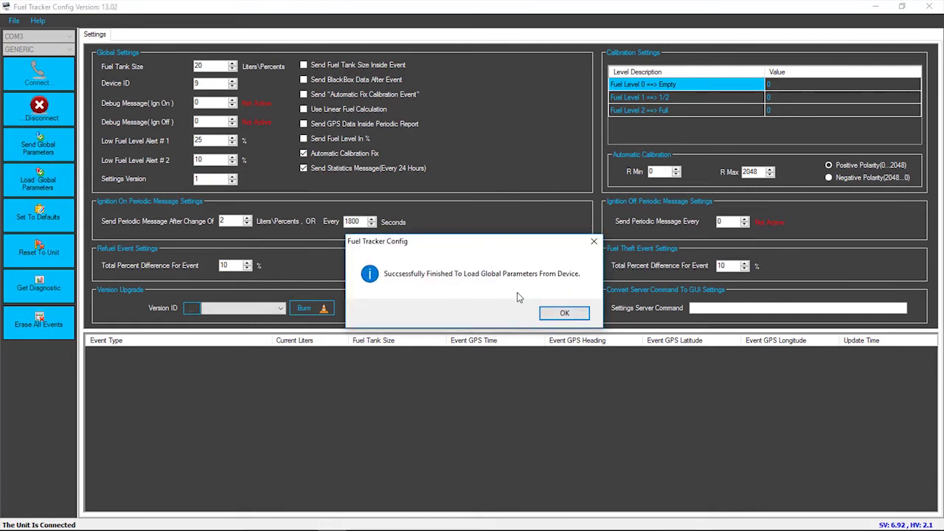
Load the parameters again to show calibration levels 2803, 1701 and 600
left_click(562, 314)
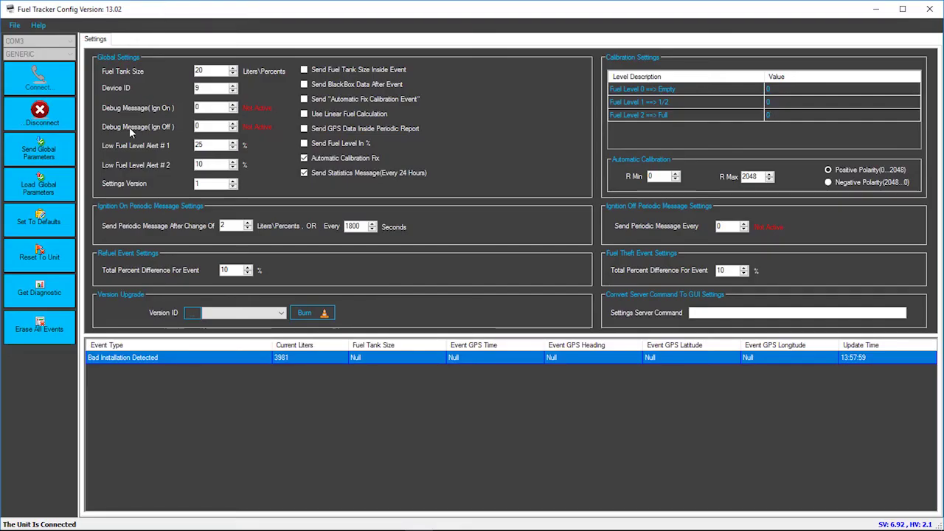
left_click(51, 187)
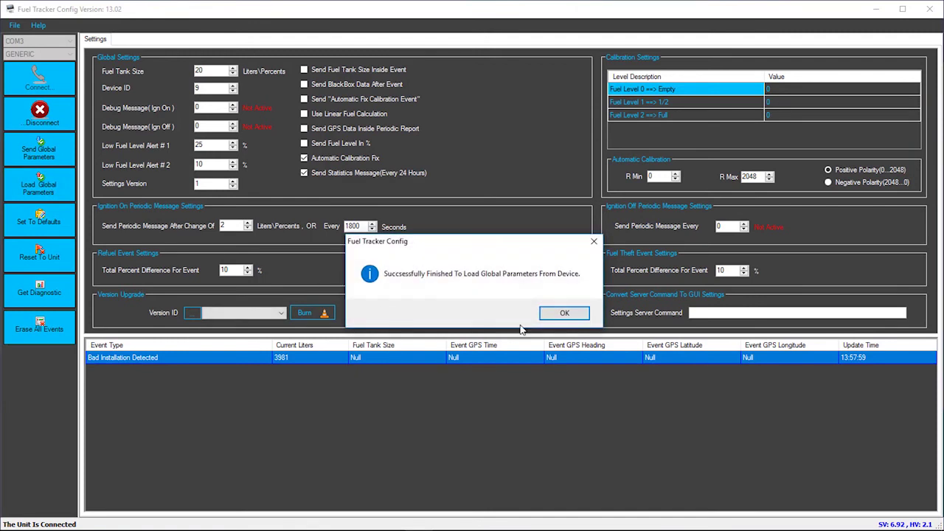
left_click(550, 315)
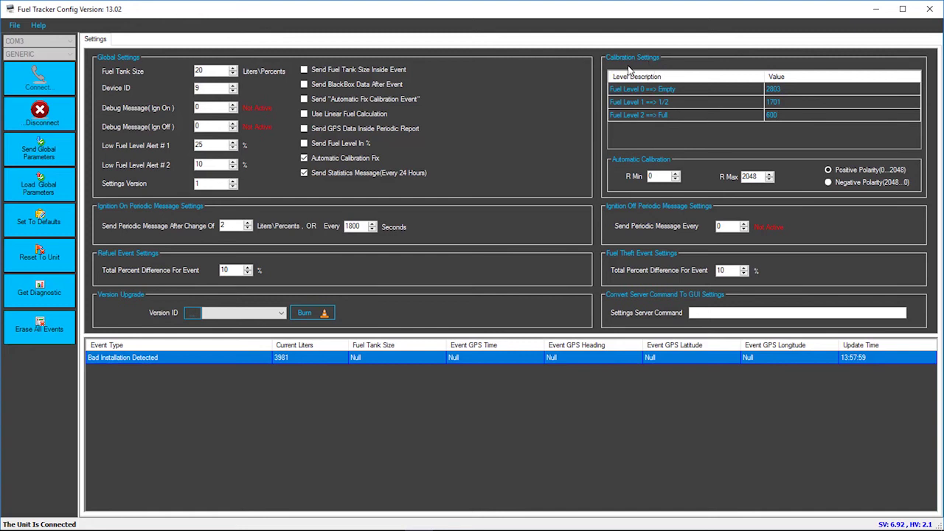
left_click(785, 116)
left_click(50, 299)
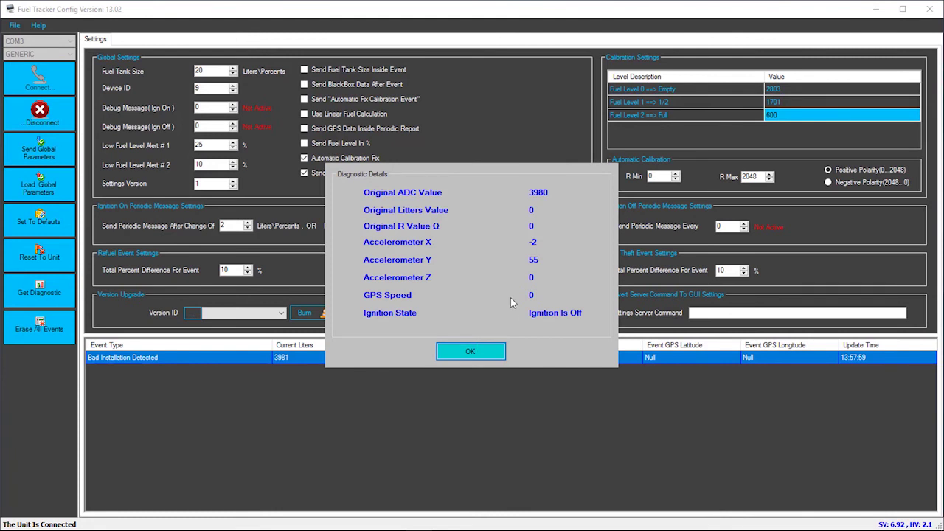
Save the configuration as 'eFuel parameters.ini' in the eFuel parameters folder
left_click(479, 351)
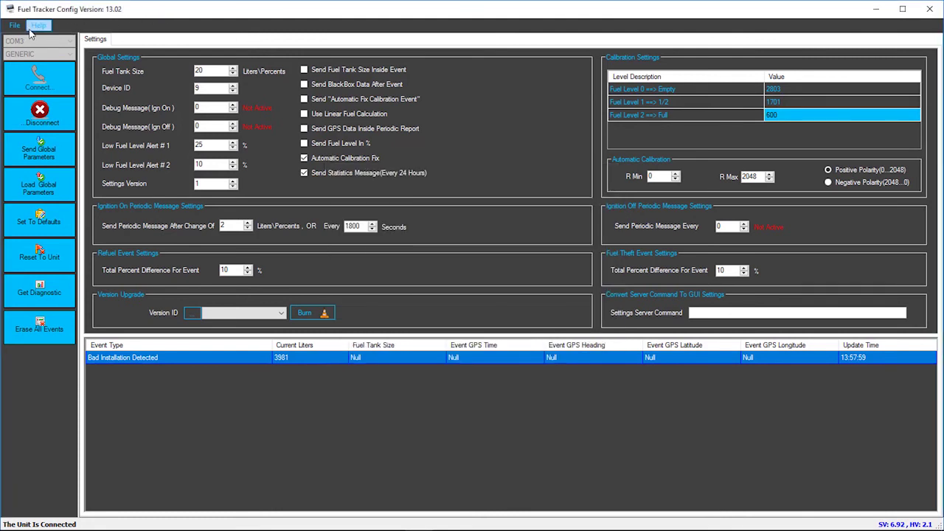
left_click(15, 26)
left_click(39, 68)
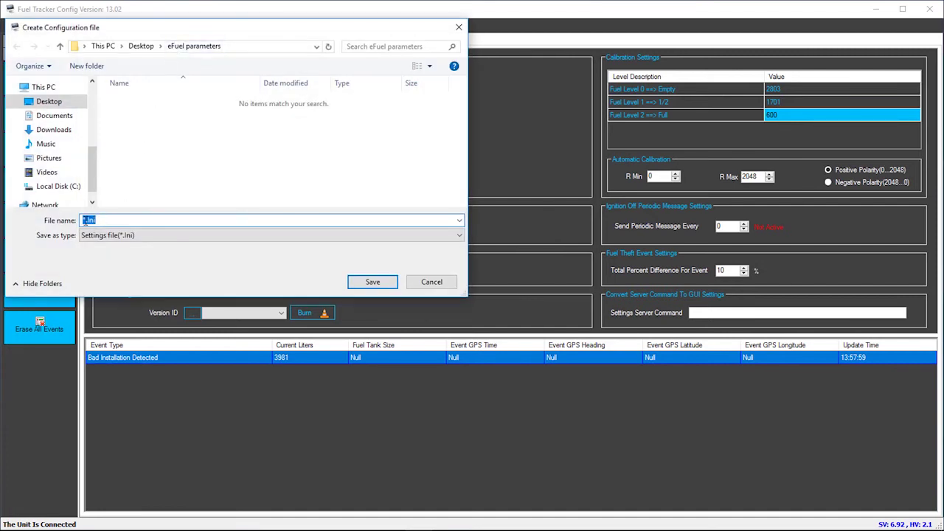
left_click(84, 220)
mouse_move(51, 144)
type("e")
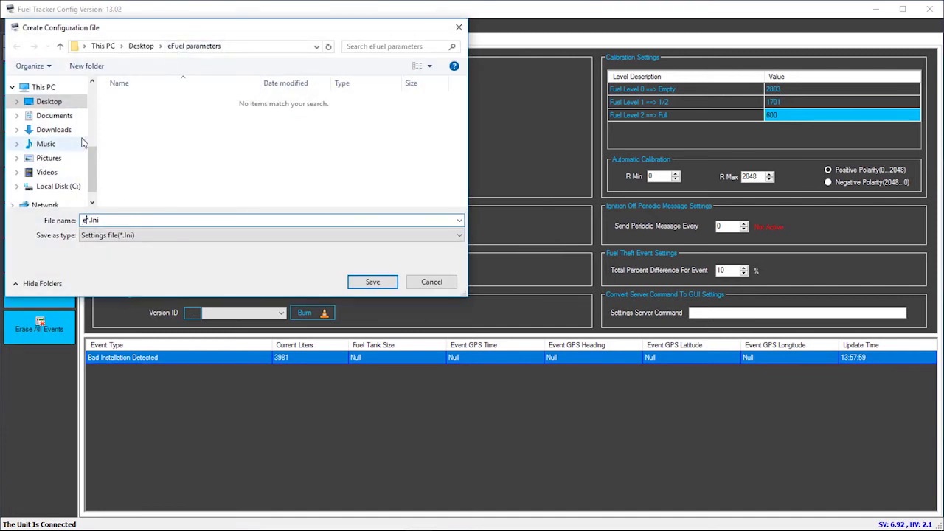
type("Fuel parame")
type("ters")
key("Delete")
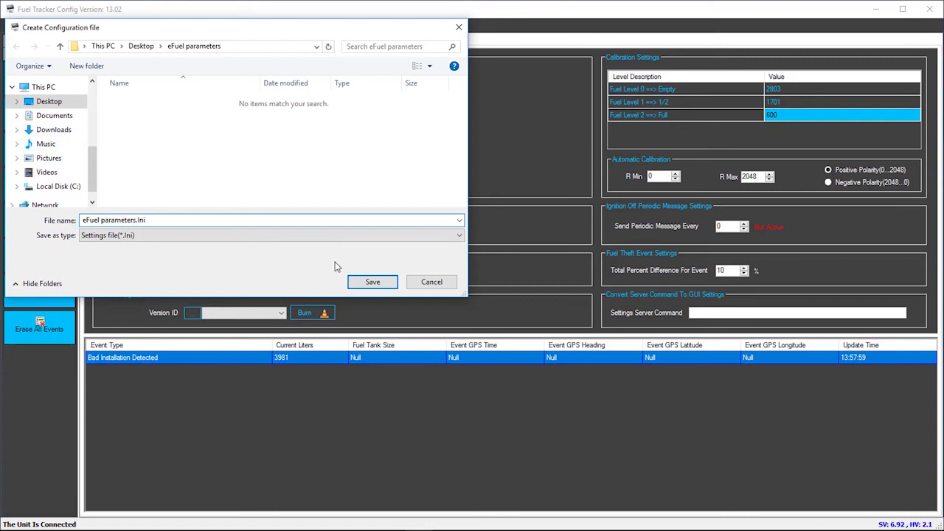
left_click(374, 284)
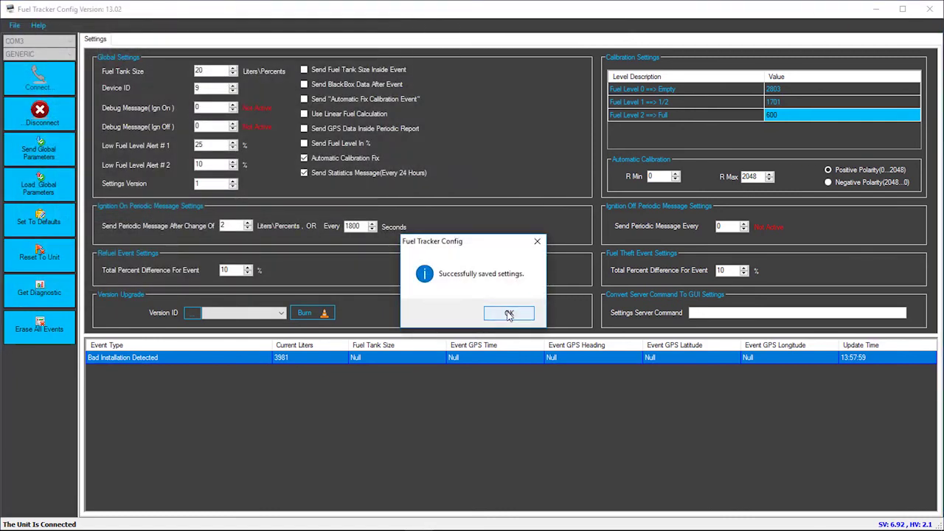
left_click(509, 314)
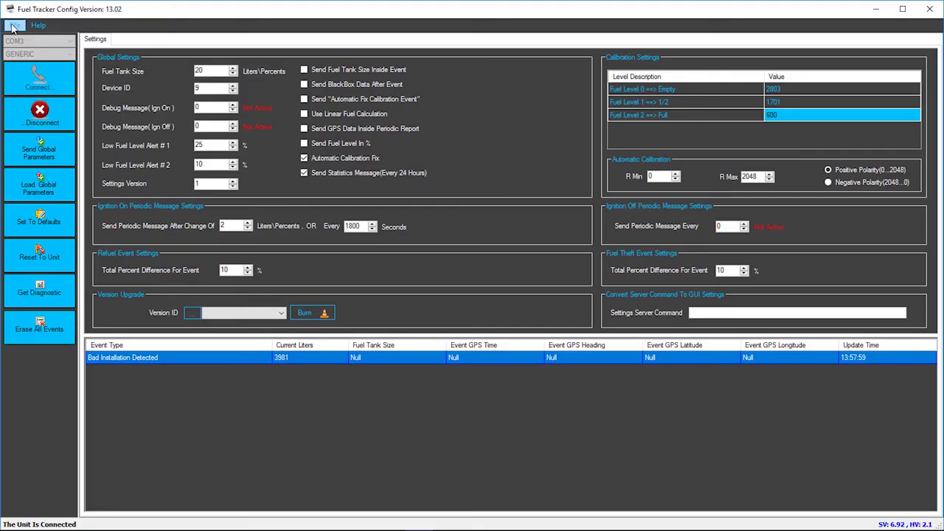
Create a server commands file named 'my fleet's eFuel configuration' in eFuel Server Commands
left_click(16, 30)
left_click(44, 86)
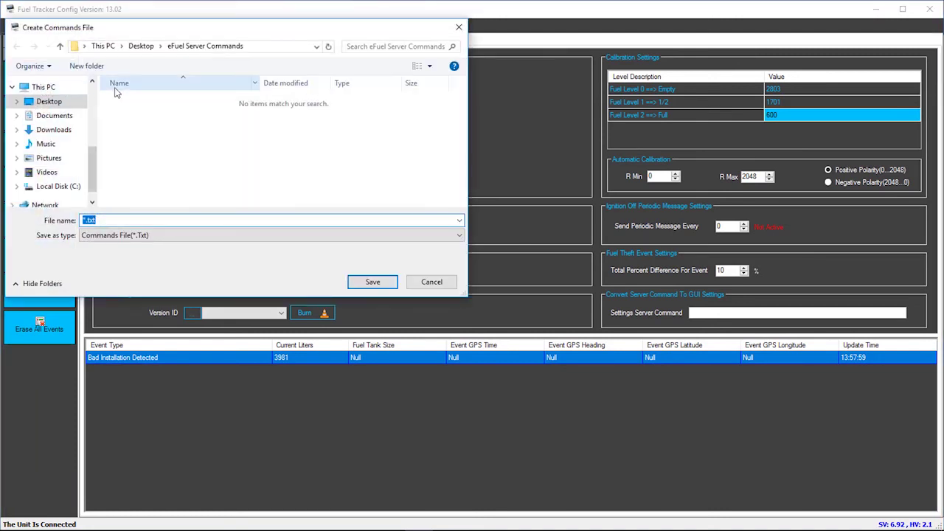
left_click(91, 216)
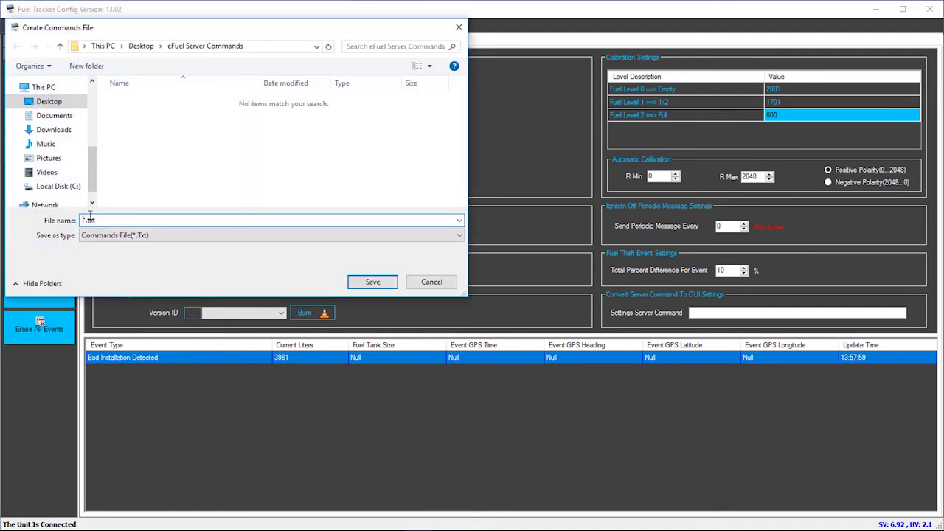
type("my fl")
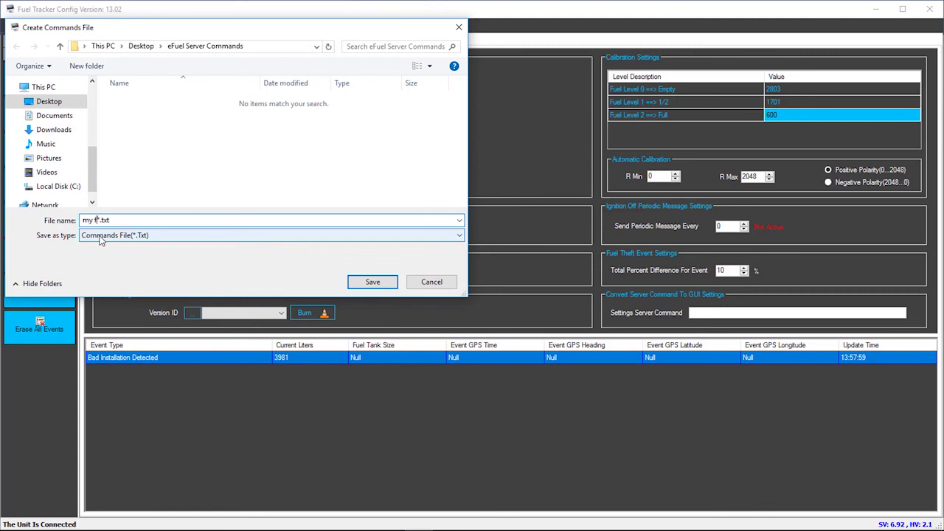
type("eet's eFuel ")
type("configur")
type("ation")
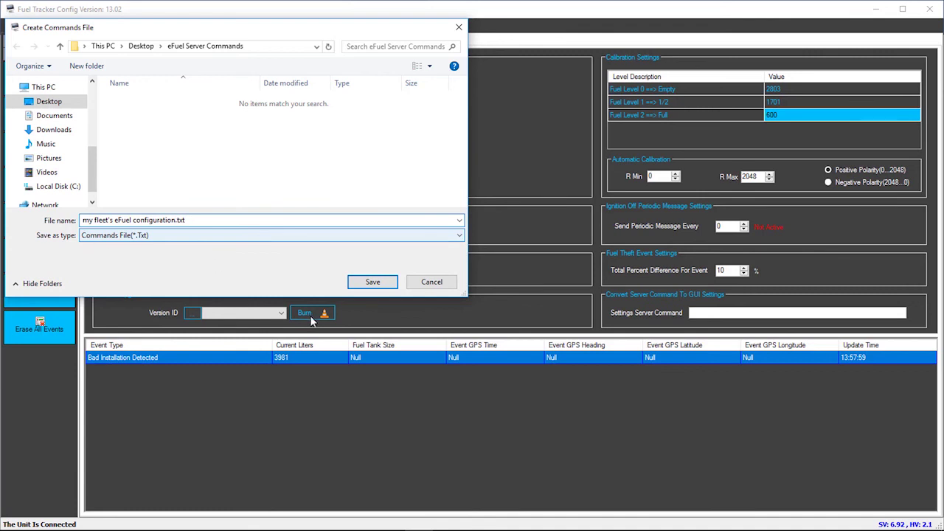
left_click(368, 284)
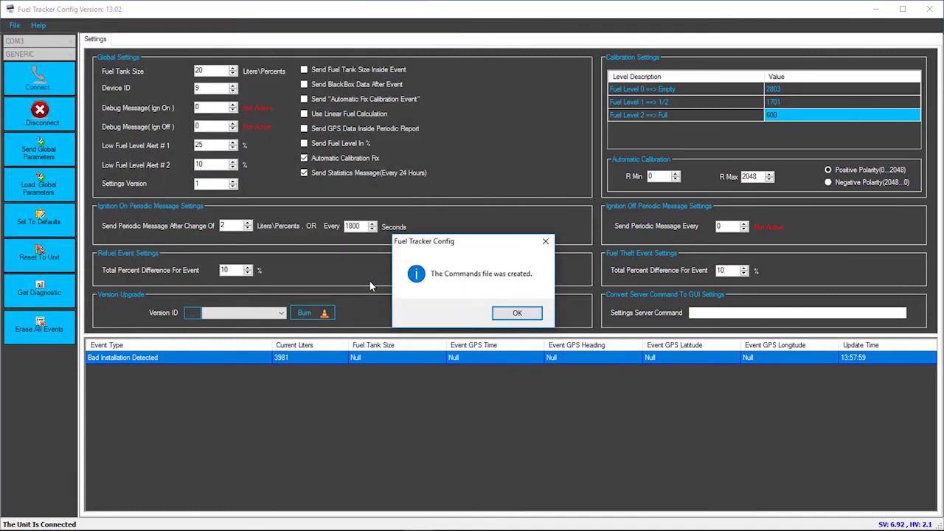
Open 'my fleet's eFuel configuration' in Notepad and copy its first line 30,1,9,0,9,71,
left_click(523, 312)
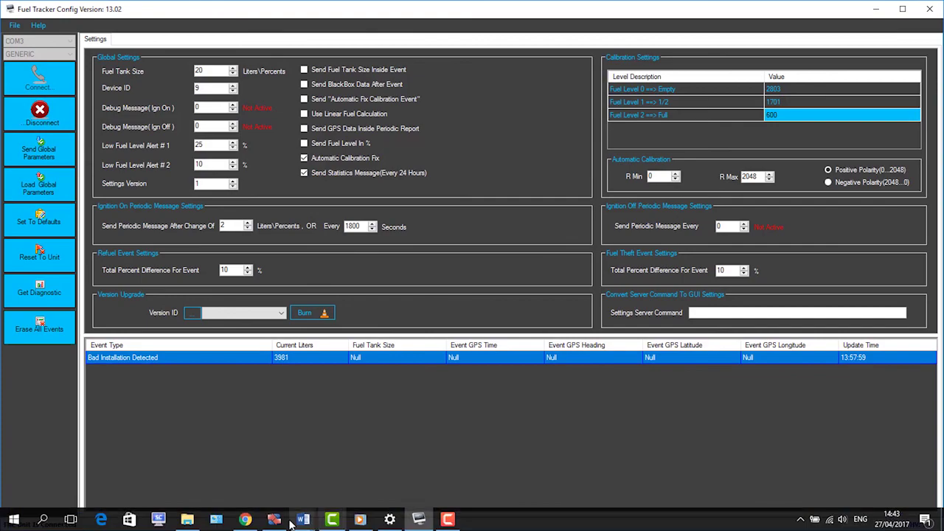
left_click(186, 519)
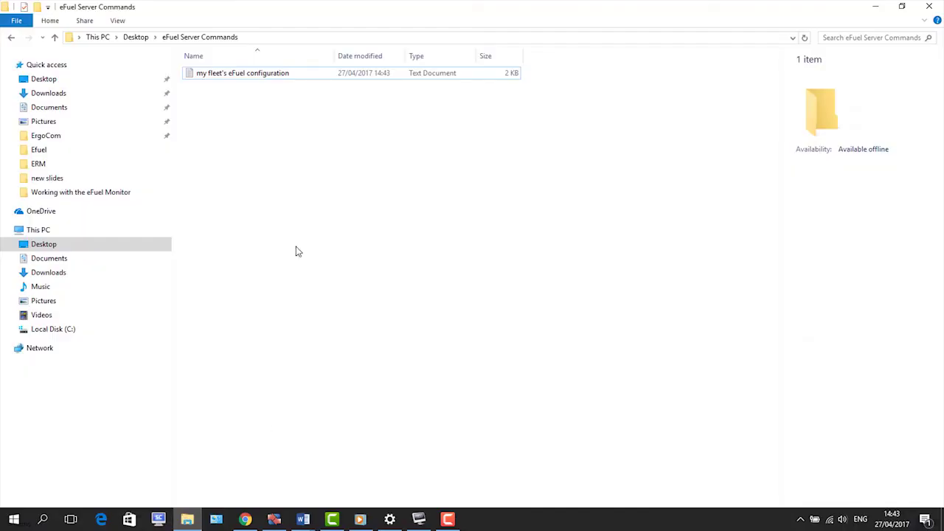
left_click(261, 75)
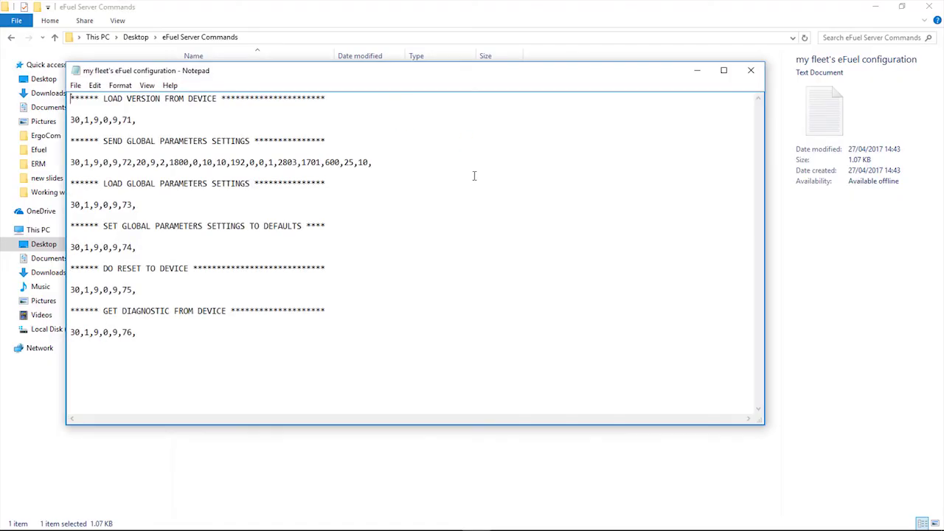
left_click_drag(143, 120, 69, 120)
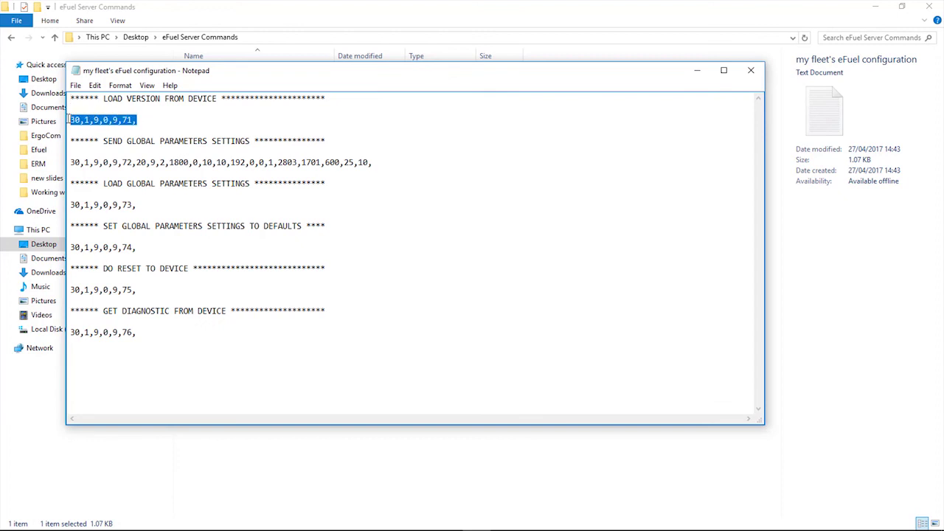
left_click(94, 85)
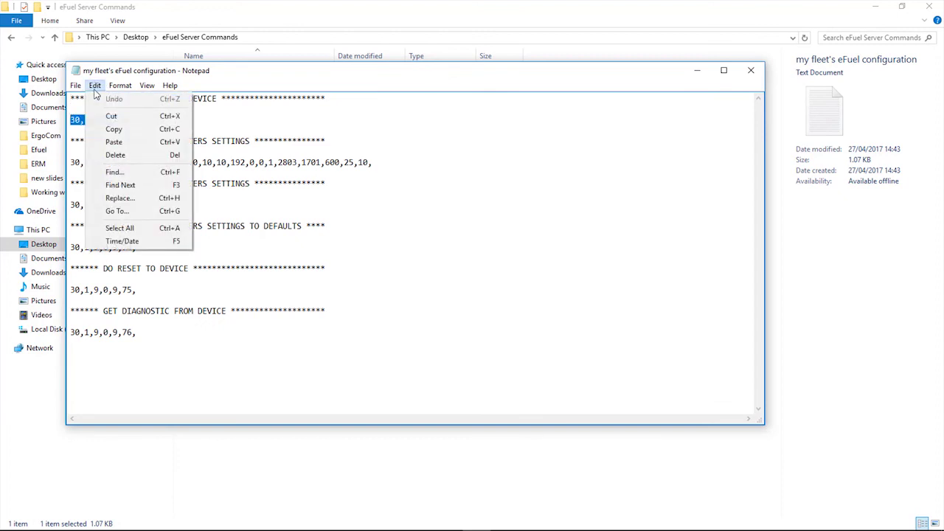
left_click(112, 129)
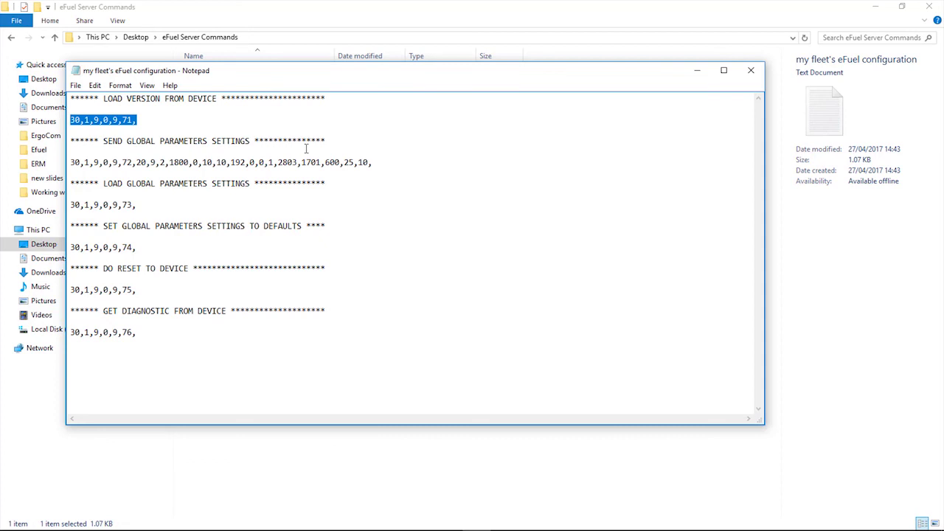